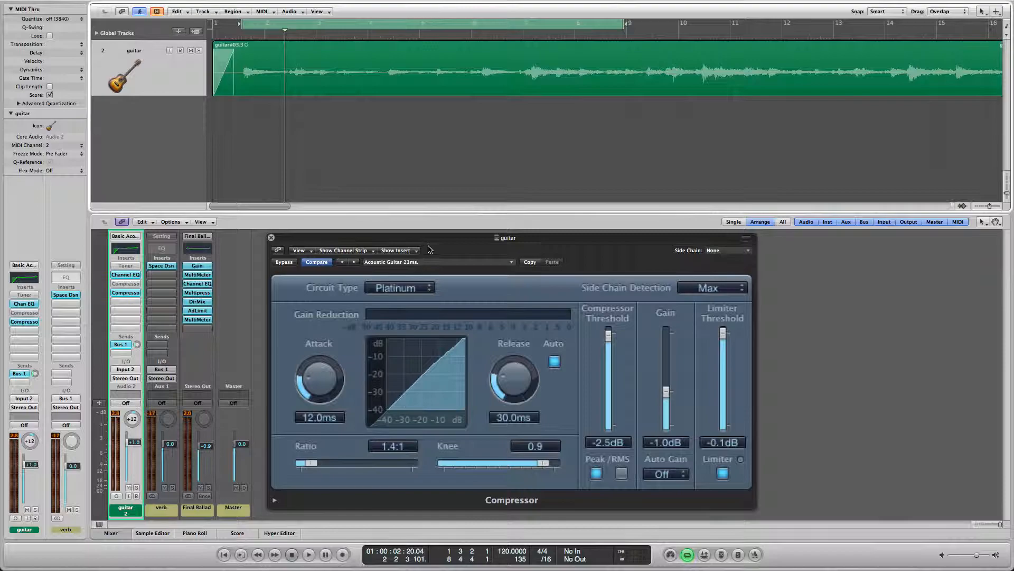
{"action": "left_click_drag", "start_coordinate": [437, 240], "coordinate": [532, 237]}
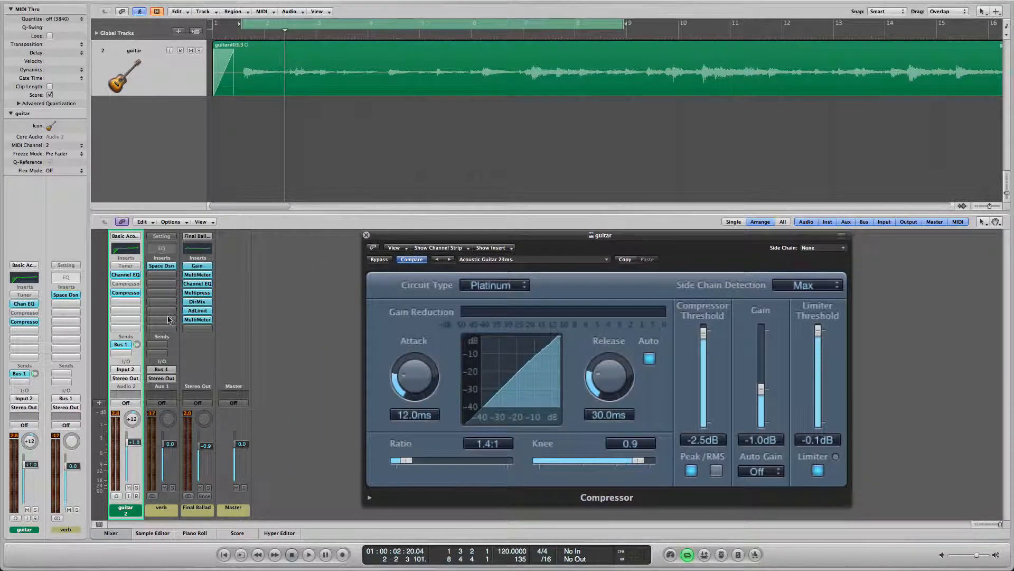
{"action": "left_click", "coordinate": [133, 301]}
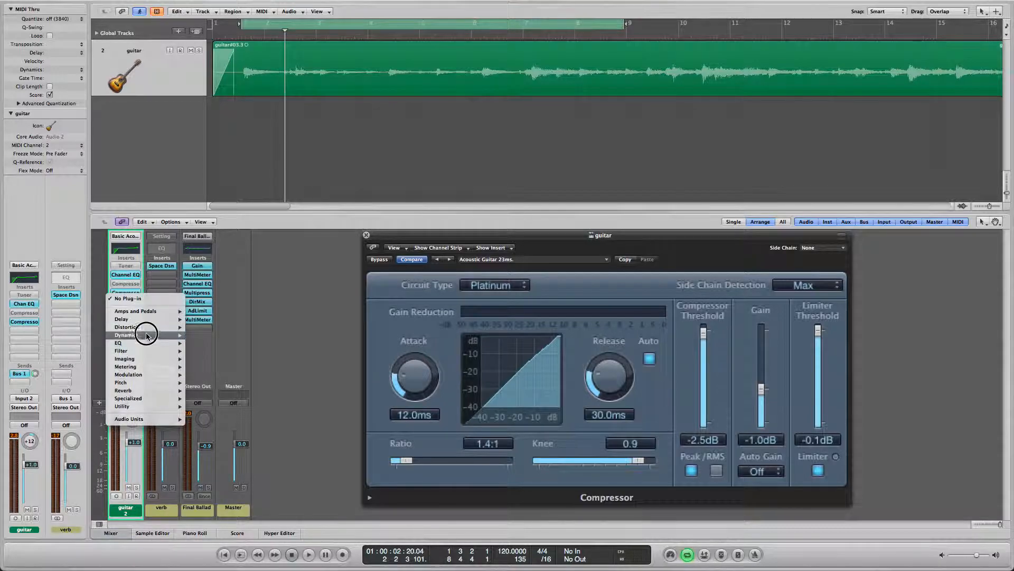
{"action": "mouse_move", "coordinate": [147, 336]}
{"action": "mouse_move", "coordinate": [222, 342]}
{"action": "left_click", "coordinate": [273, 345]}
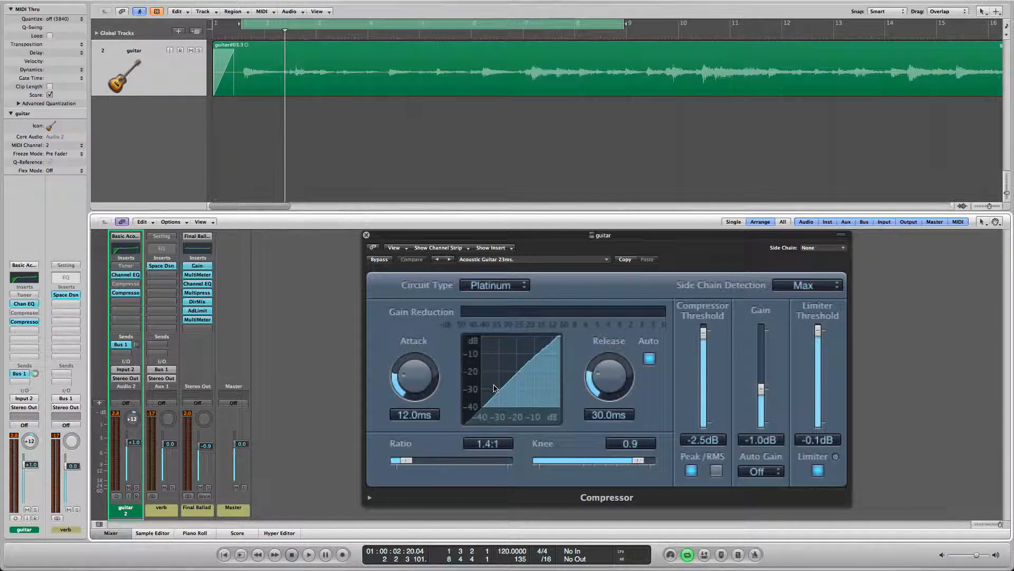
{"action": "left_click_drag", "start_coordinate": [647, 239], "coordinate": [545, 241]}
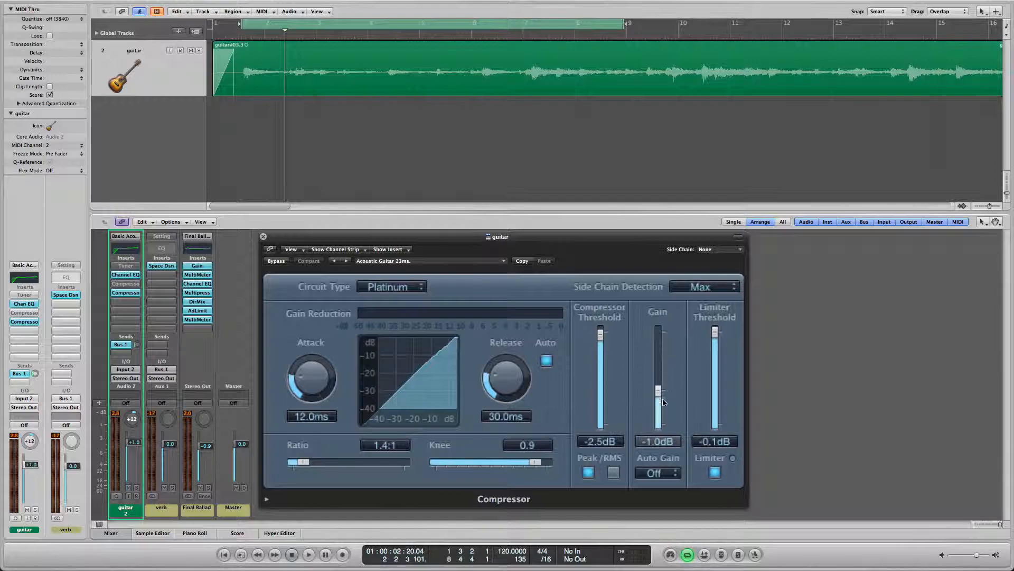
{"action": "left_click_drag", "start_coordinate": [657, 241], "coordinate": [660, 242]}
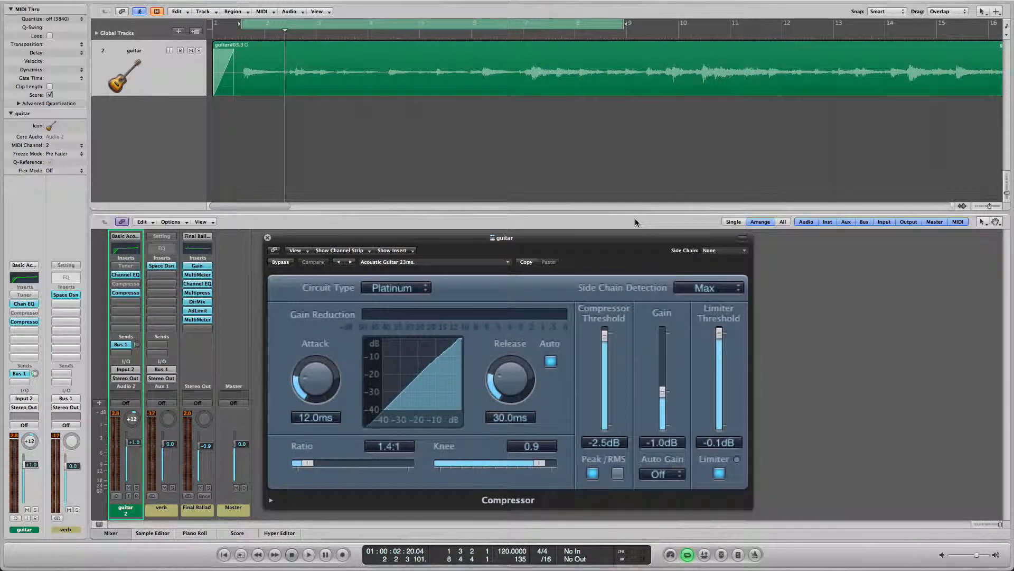
{"action": "left_click", "coordinate": [503, 264]}
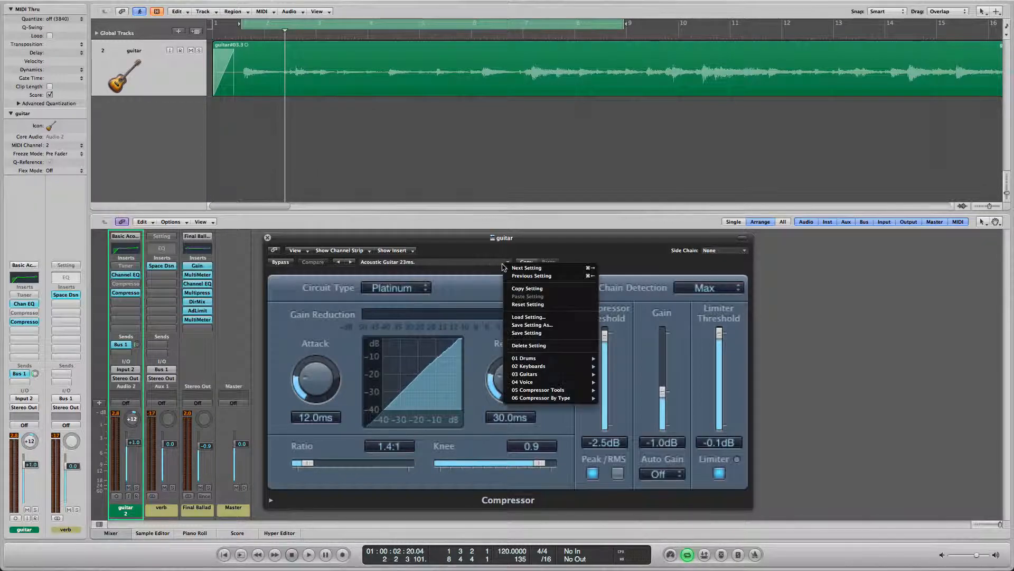
{"action": "mouse_move", "coordinate": [555, 380]}
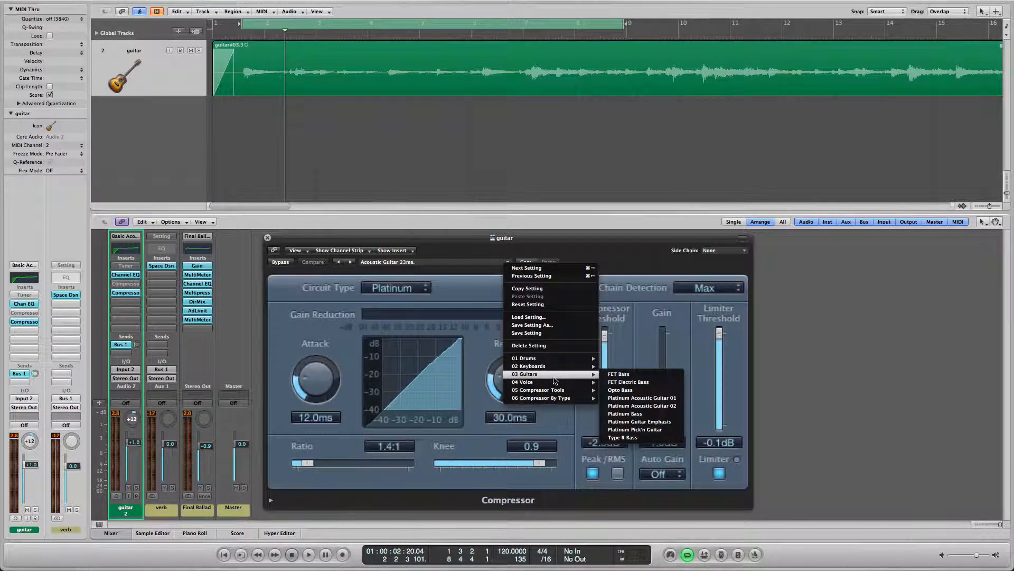
{"action": "left_click", "coordinate": [643, 267]}
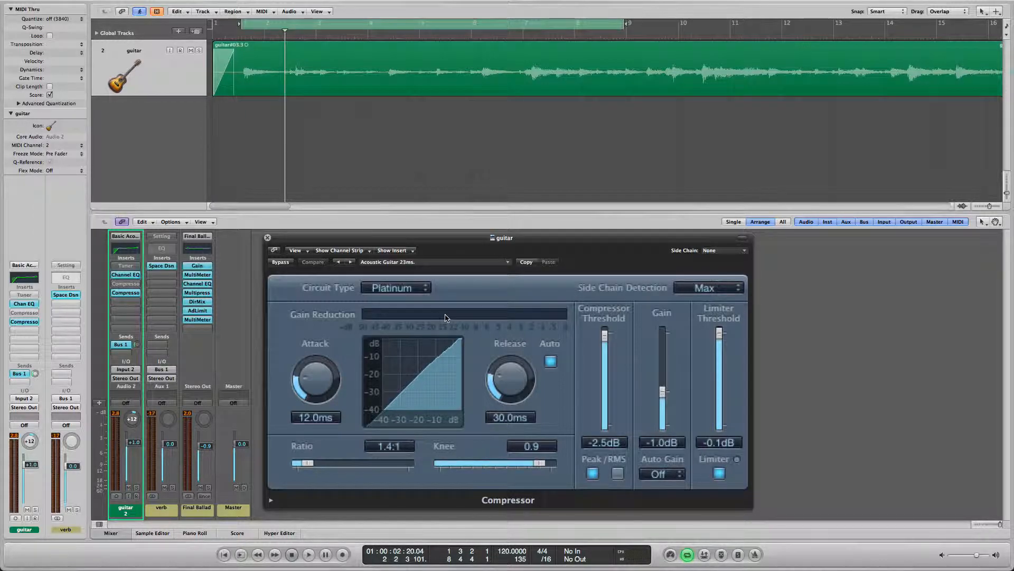
Lower the compressor threshold to -36.0 dB during playback of the guitar track, and stop playback.
{"action": "mouse_move", "coordinate": [611, 338]}
{"action": "left_mouse_down"}
{"action": "mouse_move", "coordinate": [599, 406]}
{"action": "mouse_move", "coordinate": [604, 334]}
{"action": "left_mouse_up"}
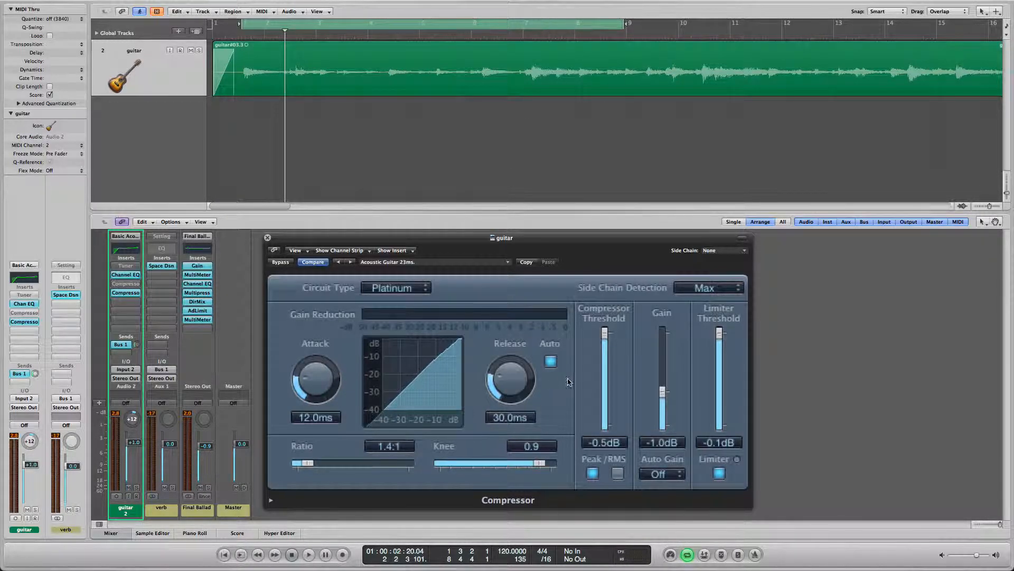
{"action": "key", "text": "space"}
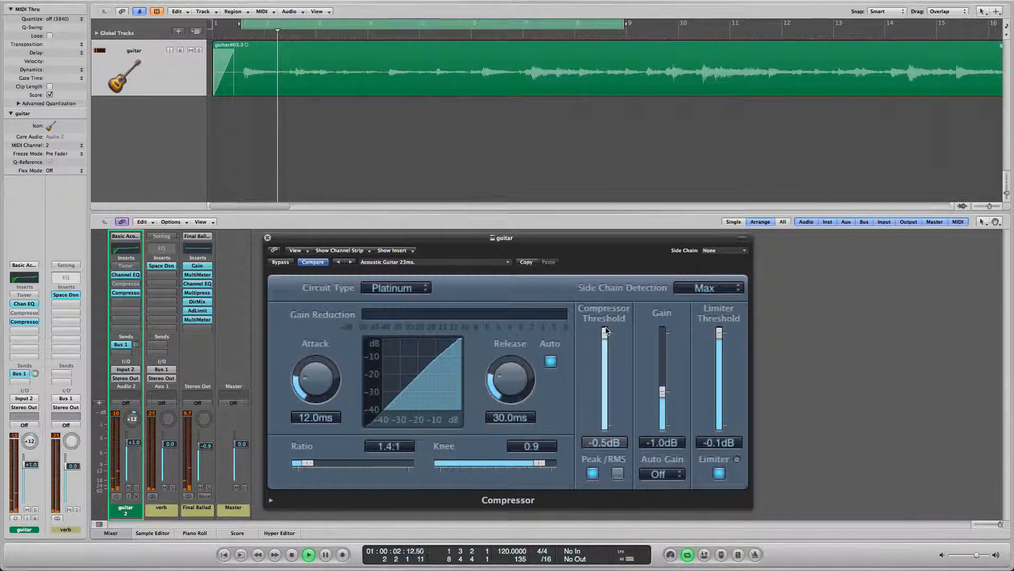
{"action": "left_click", "coordinate": [605, 334]}
{"action": "left_click_drag", "start_coordinate": [604, 334], "coordinate": [604, 399]}
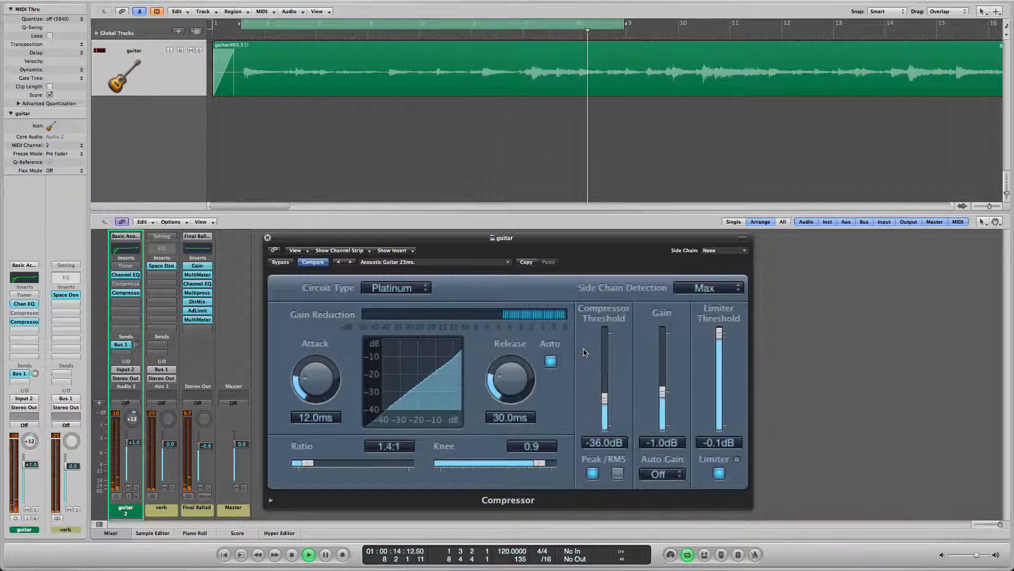
{"action": "key", "text": "space"}
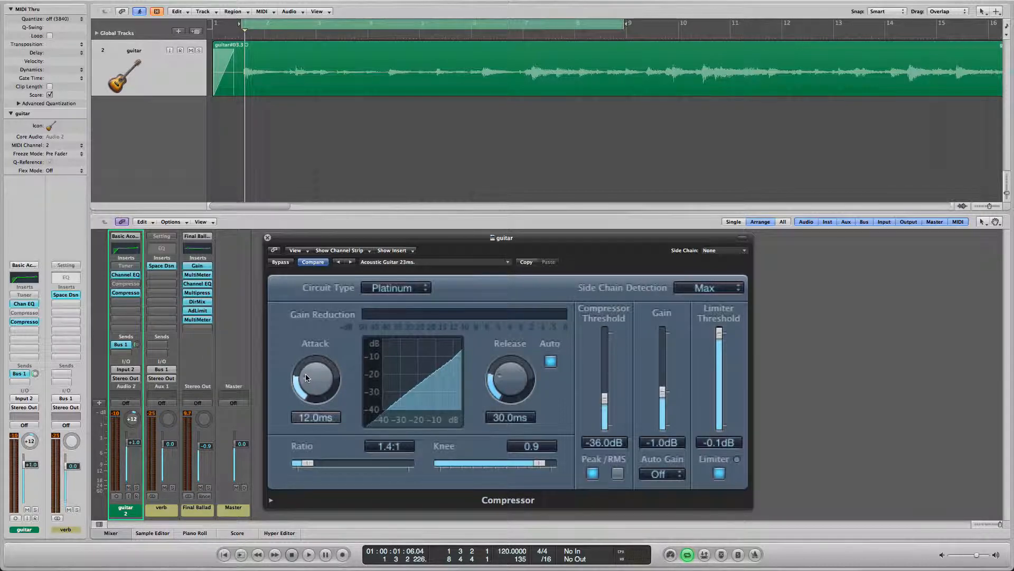
Set the compressor's attack to 10.0 ms and its ratio to 1.3:1.
{"action": "left_click_drag", "start_coordinate": [306, 369], "coordinate": [306, 377]}
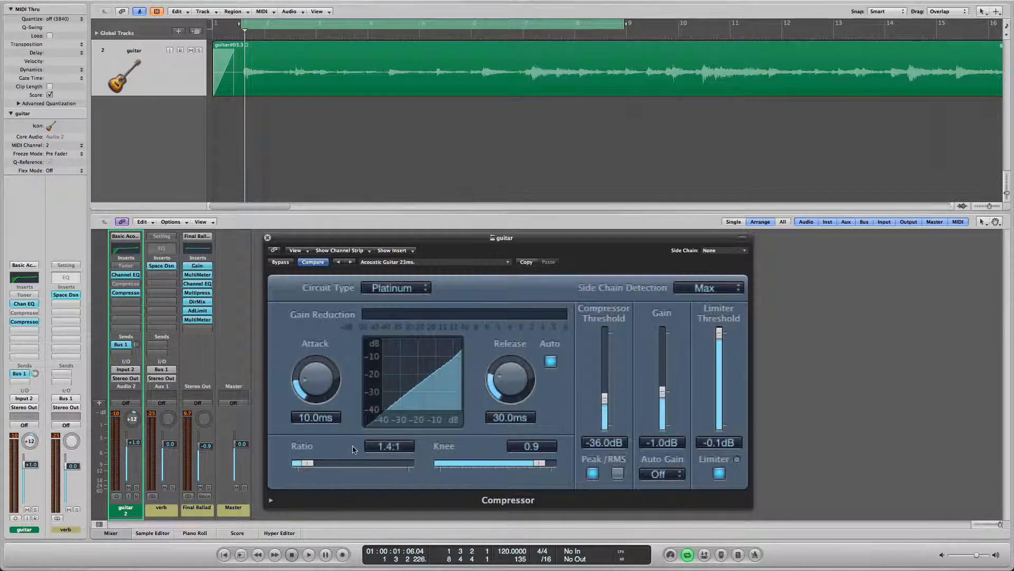
{"action": "mouse_move", "coordinate": [309, 469]}
{"action": "left_mouse_down"}
{"action": "mouse_move", "coordinate": [326, 465]}
{"action": "mouse_move", "coordinate": [309, 466]}
{"action": "left_mouse_up"}
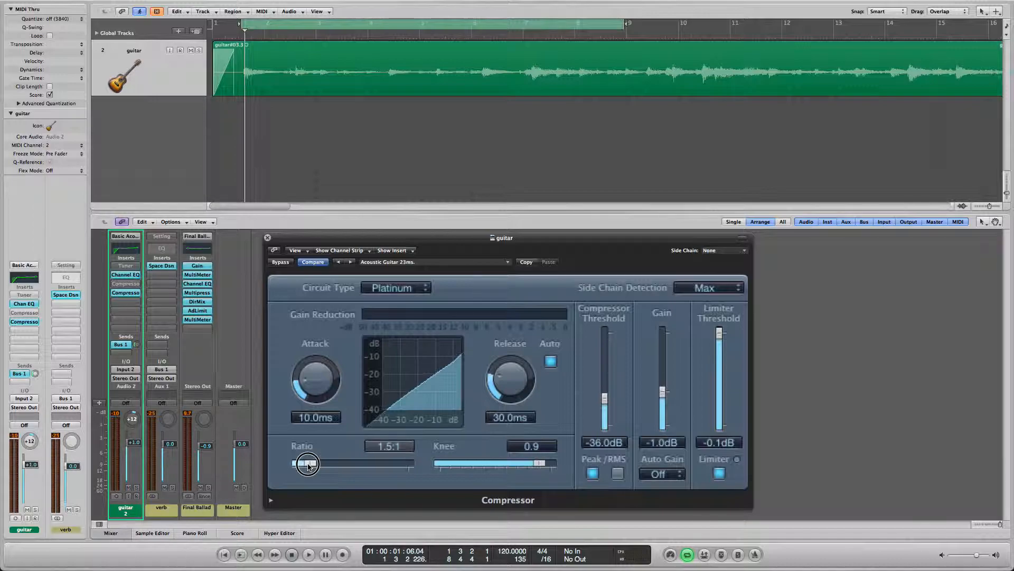
{"action": "left_click_drag", "start_coordinate": [308, 465], "coordinate": [304, 469]}
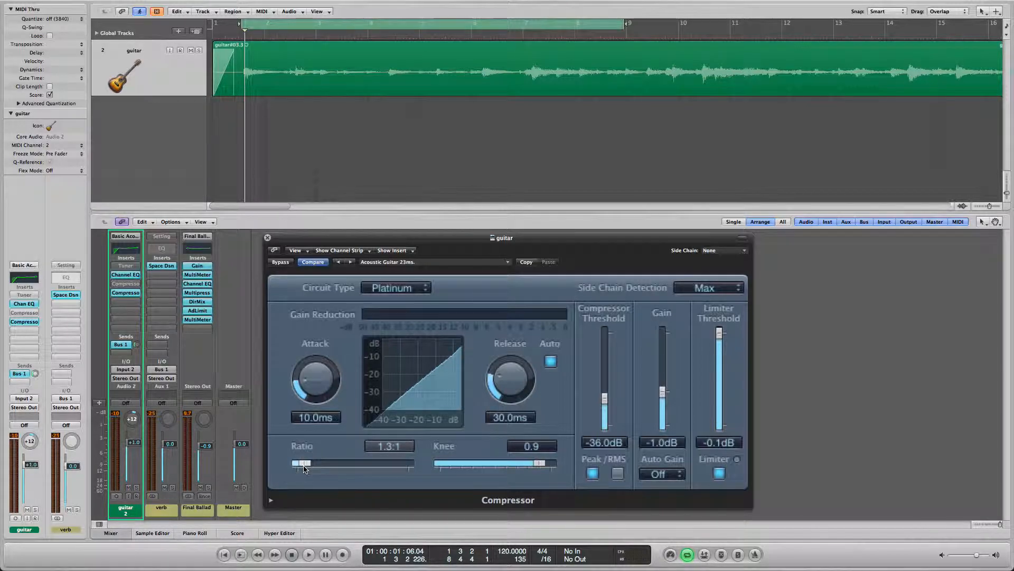
Audition higher compression ratios during playback, bring the ratio down to 1.2:1, and stop playback.
{"action": "key", "text": "space"}
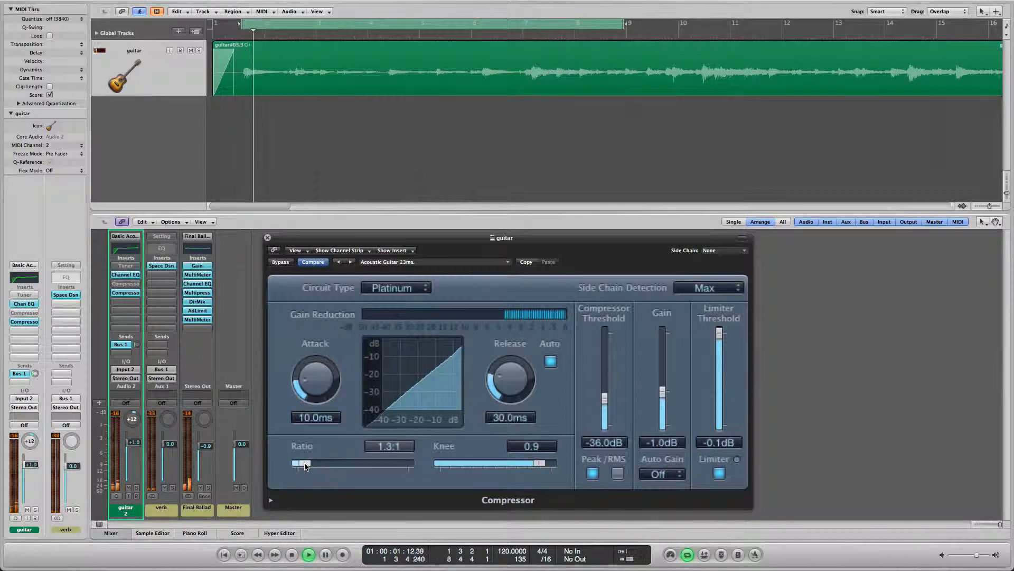
{"action": "left_click_drag", "start_coordinate": [305, 466], "coordinate": [334, 465]}
{"action": "left_click_drag", "start_coordinate": [335, 464], "coordinate": [304, 466]}
{"action": "key", "text": "space"}
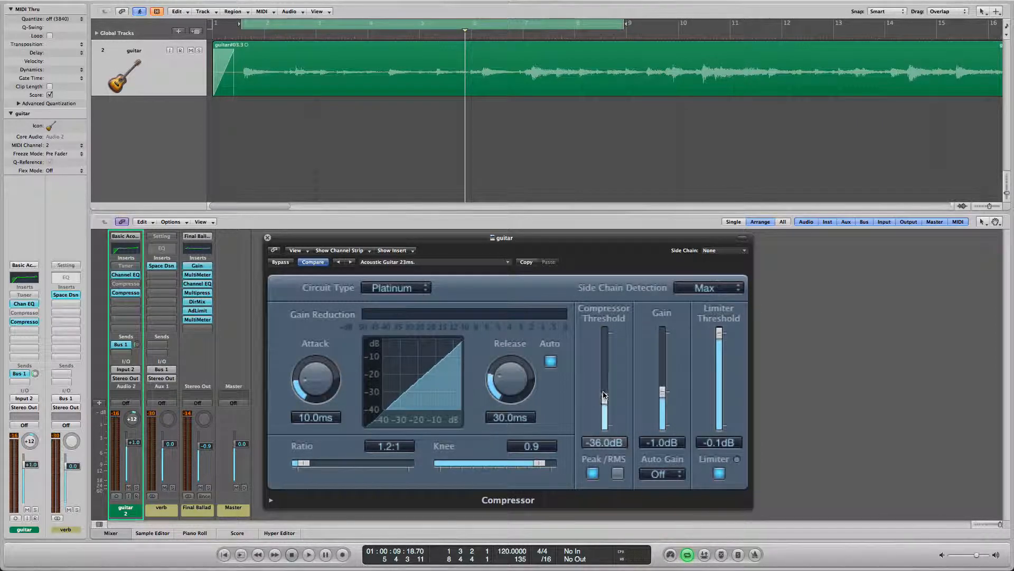
Set the compressor threshold to -14.5 dB and the ratio to 3.5:1 during playback, and stop playback.
{"action": "key", "text": "space"}
{"action": "left_click_drag", "start_coordinate": [605, 400], "coordinate": [605, 359]}
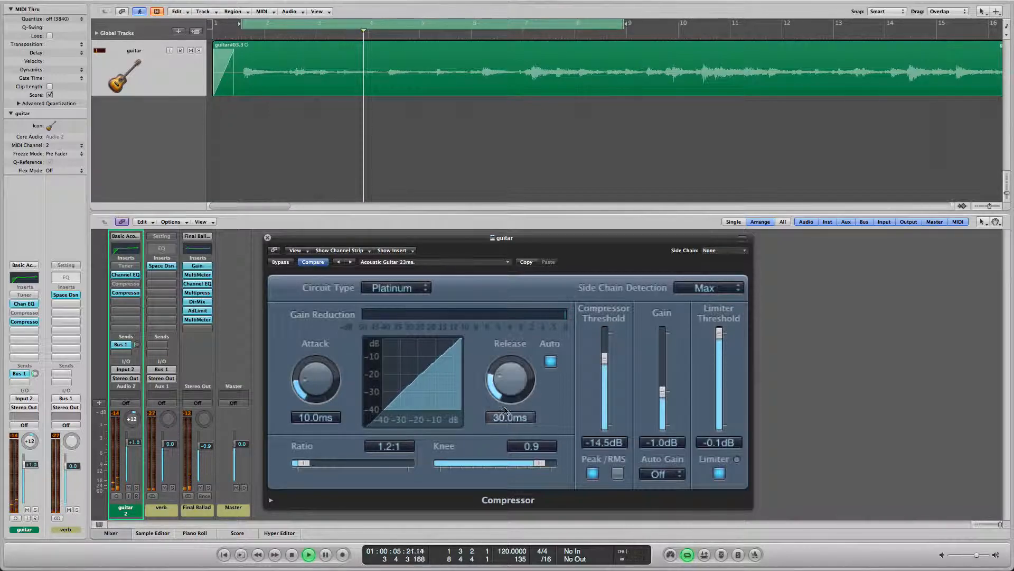
{"action": "left_click", "coordinate": [305, 464]}
{"action": "left_click_drag", "start_coordinate": [304, 463], "coordinate": [340, 466]}
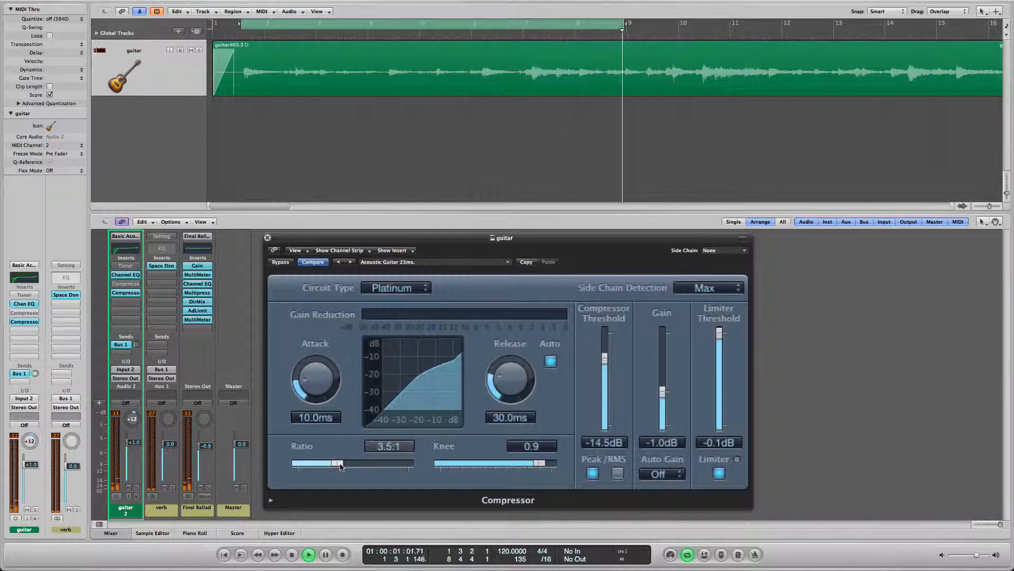
{"action": "key", "text": "space"}
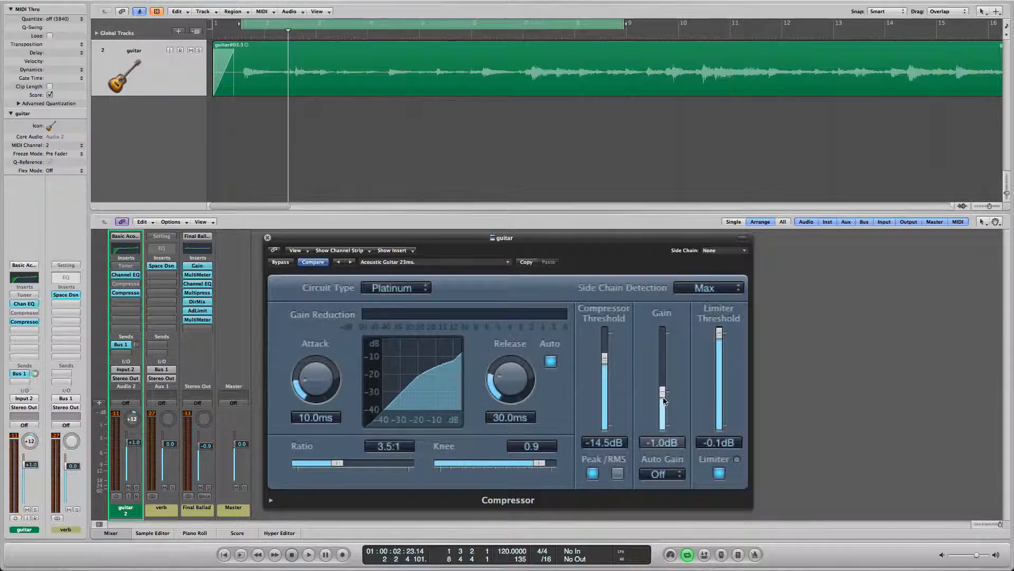
Compare the guitar's sound and level with the compressor bypassed and active, leaving it active with playback stopped.
{"action": "left_click", "coordinate": [280, 263]}
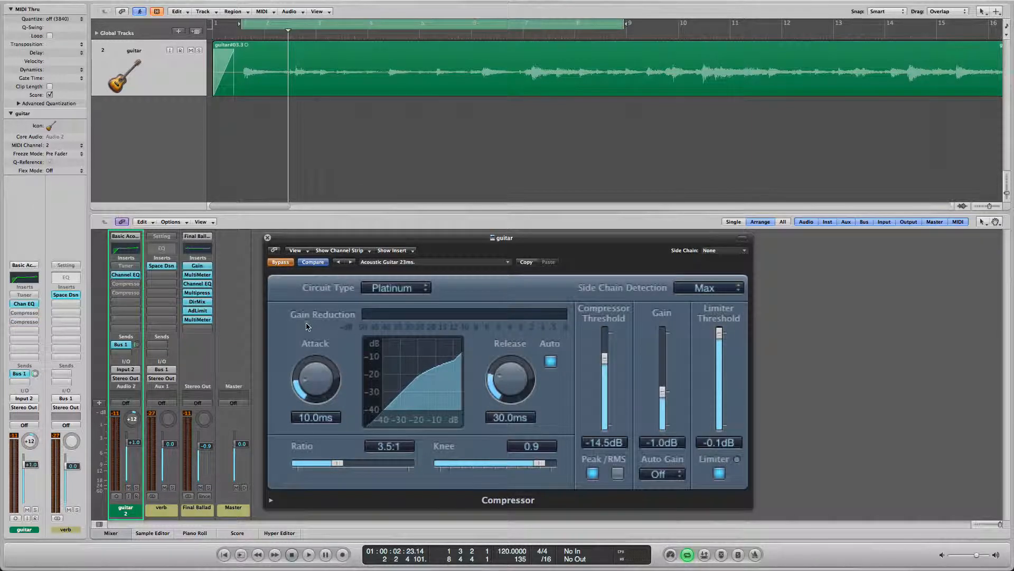
{"action": "key", "text": "space"}
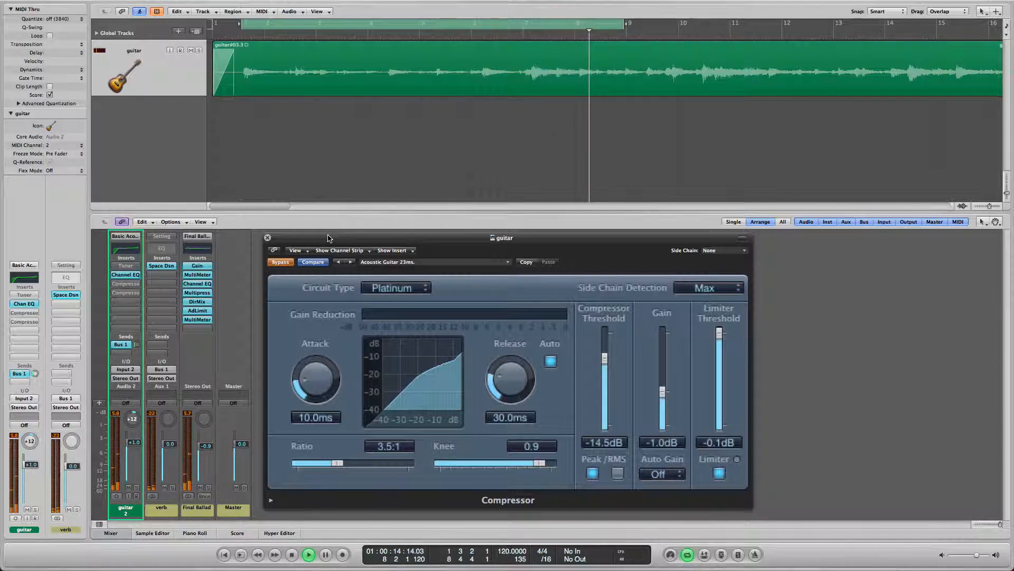
{"action": "left_click", "coordinate": [280, 261]}
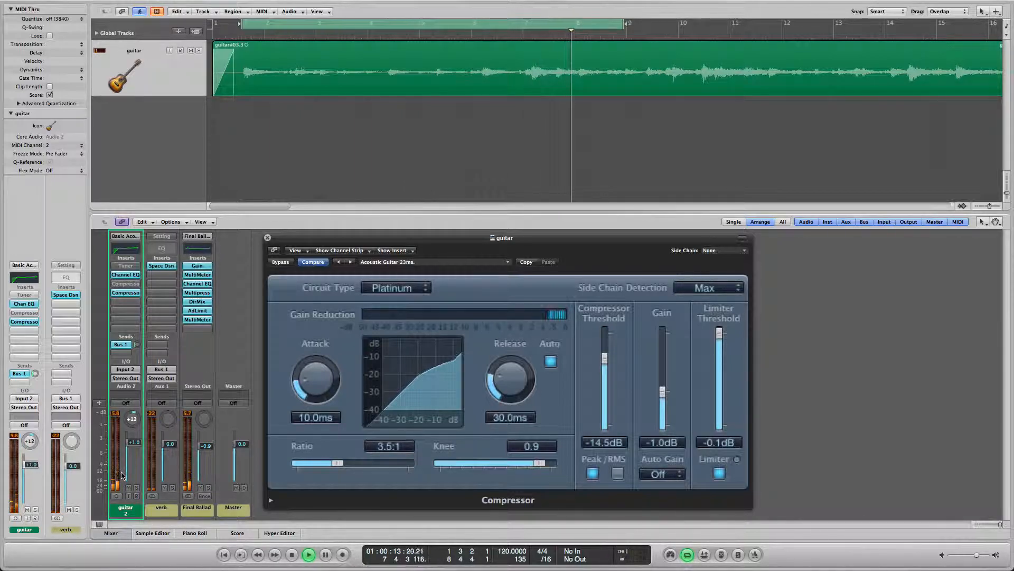
{"action": "key", "text": "space"}
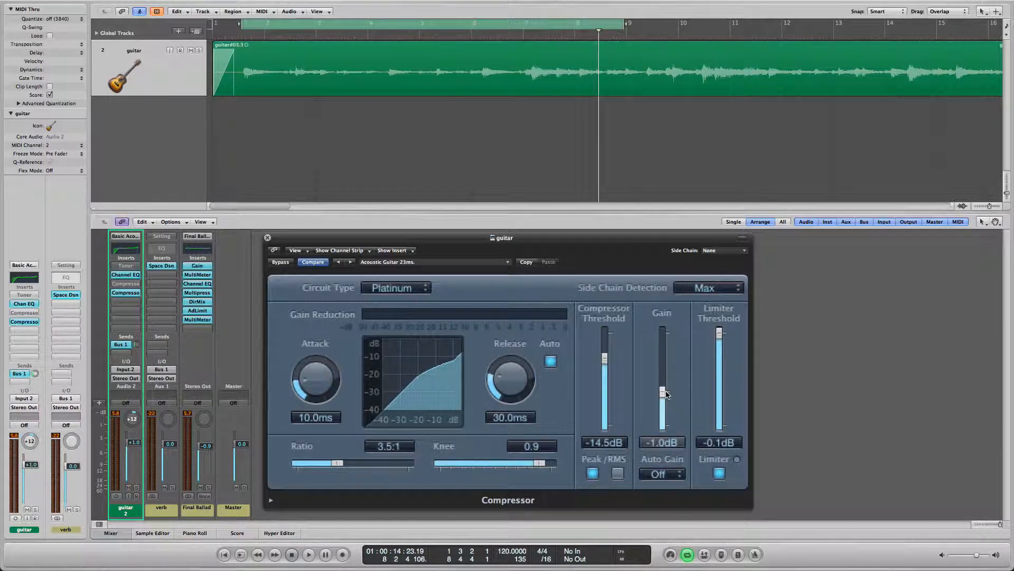
Raise the compressor's gain to 8.0 dB during playback of the guitar track, and stop playback.
{"action": "key", "text": "space"}
{"action": "left_click_drag", "start_coordinate": [666, 395], "coordinate": [661, 379]}
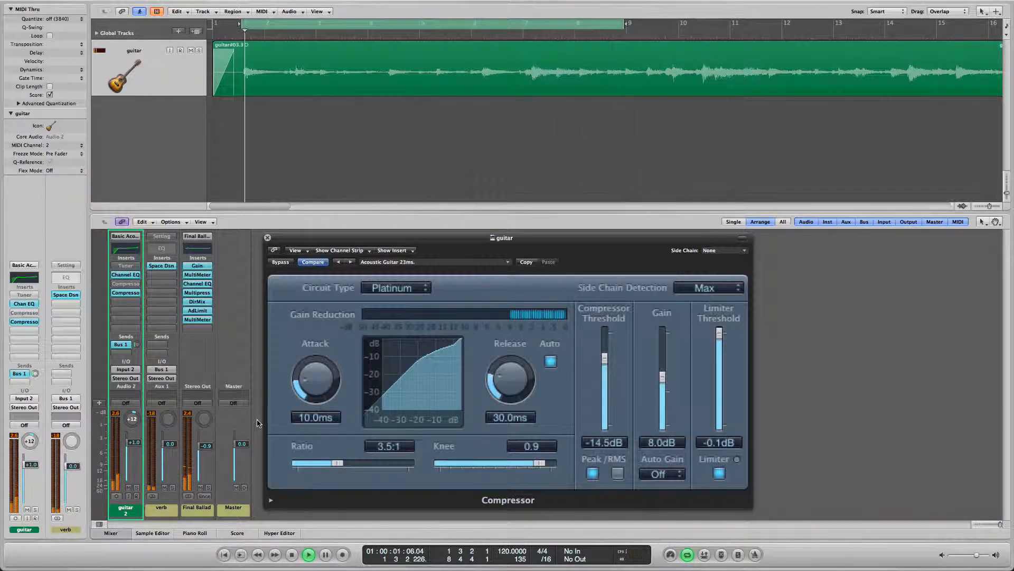
{"action": "key", "text": "space"}
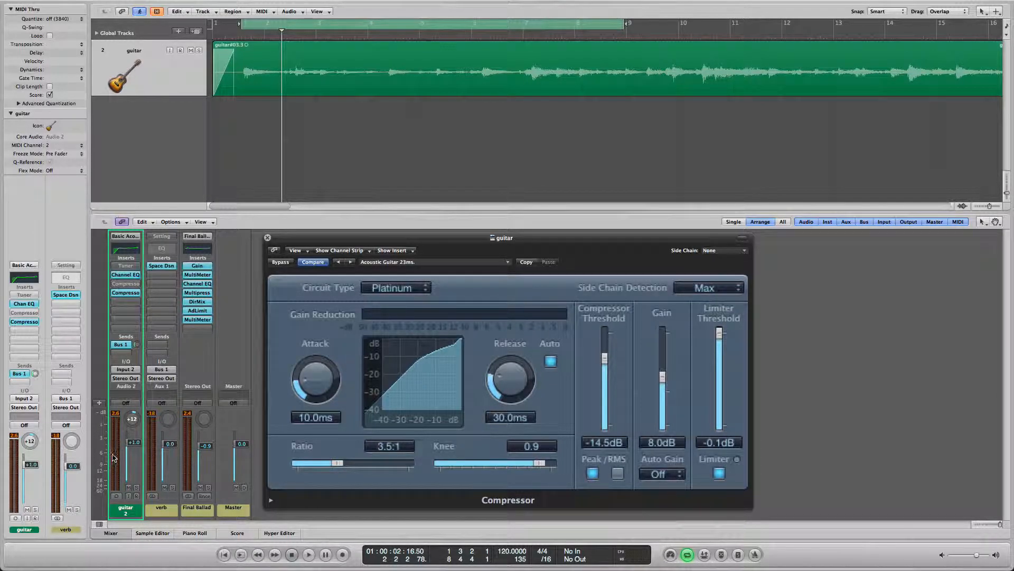
Check the guitar channel's meter during playback with the raised gain and with the compressor bypassed, and re-enable the compressor.
{"action": "key", "text": "space"}
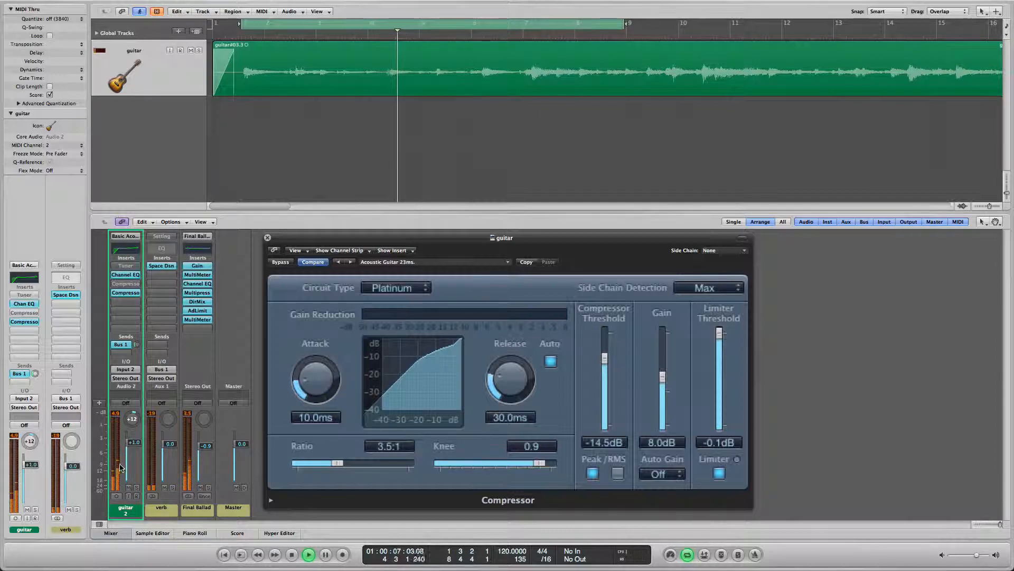
{"action": "key", "text": "space"}
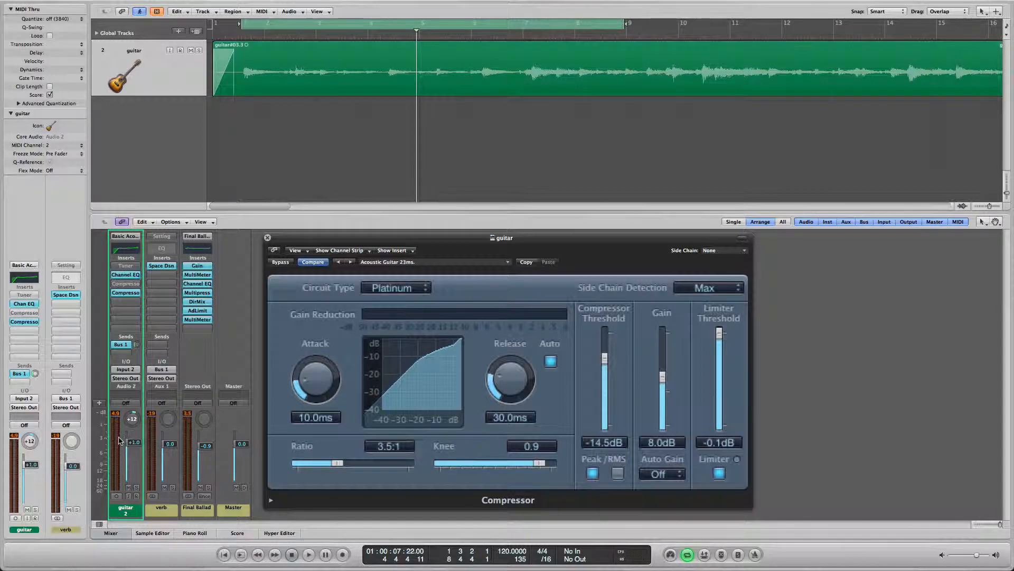
{"action": "left_click", "coordinate": [280, 262]}
{"action": "key", "text": "space"}
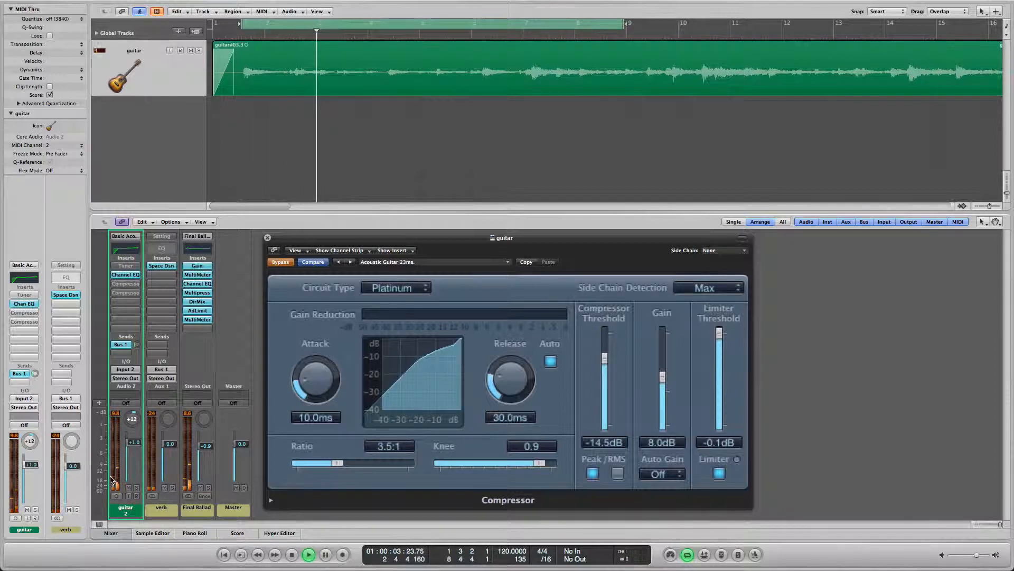
{"action": "key", "text": "space"}
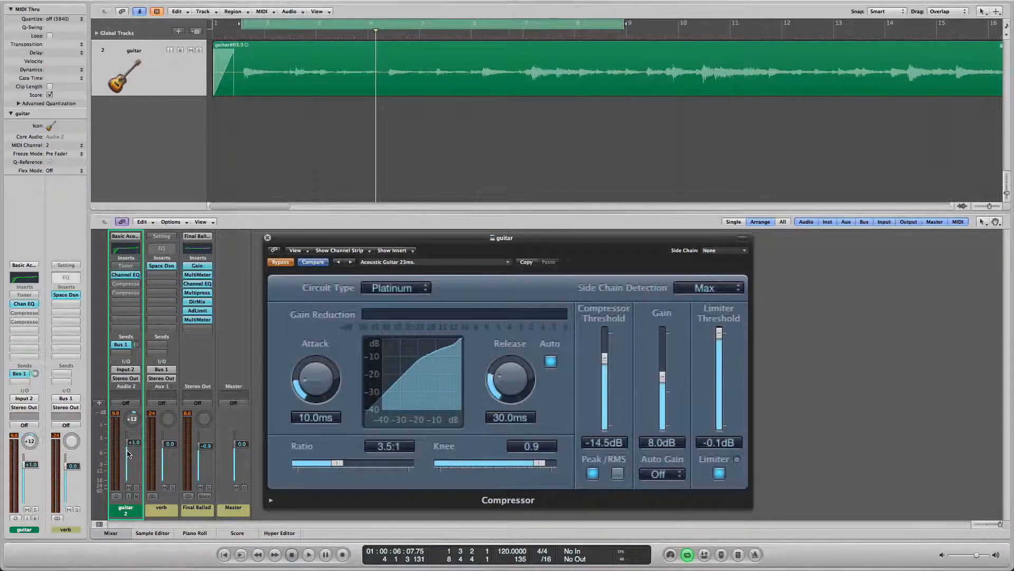
{"action": "left_click", "coordinate": [280, 261]}
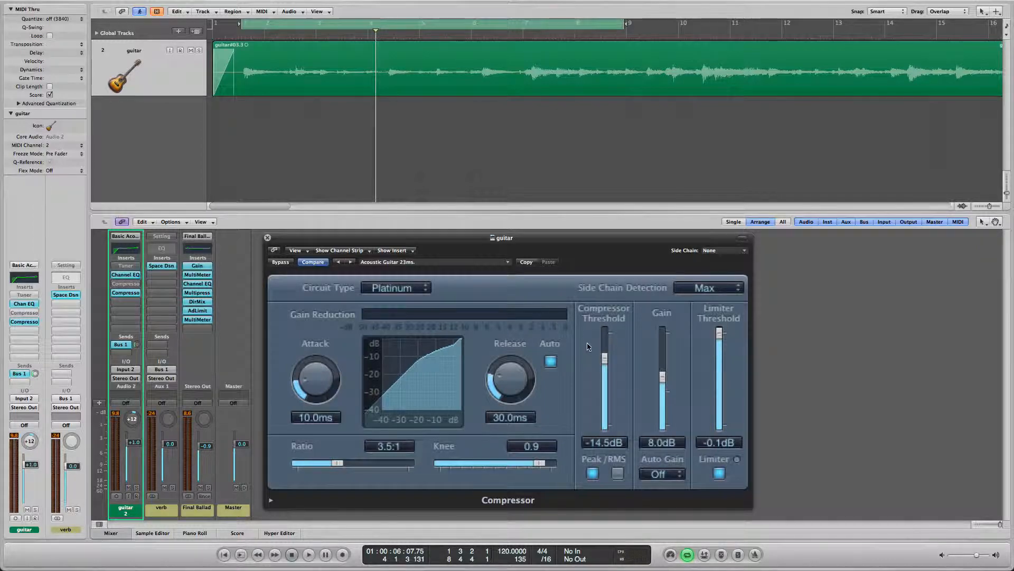
Set the compressor threshold to -12.5 dB, and reset the gain to 0.0 dB before raising it to 8.0 dB.
{"action": "mouse_move", "coordinate": [605, 359]}
{"action": "left_mouse_down"}
{"action": "mouse_move", "coordinate": [605, 334]}
{"action": "mouse_move", "coordinate": [612, 419]}
{"action": "mouse_move", "coordinate": [604, 335]}
{"action": "mouse_move", "coordinate": [604, 355]}
{"action": "left_mouse_up"}
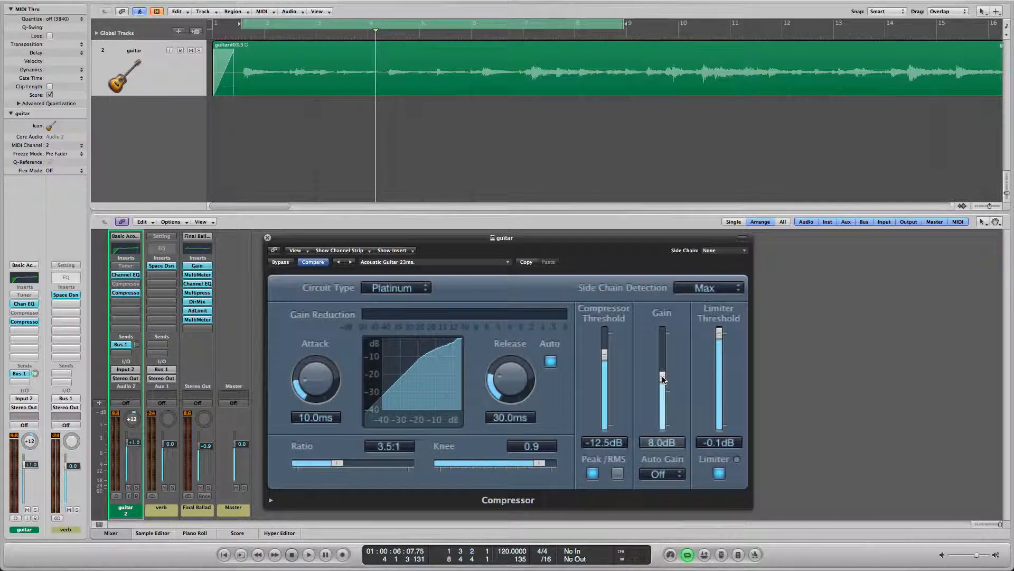
{"action": "left_click_drag", "start_coordinate": [663, 379], "coordinate": [662, 393]}
{"action": "left_click", "coordinate": [662, 390], "text": "alt"}
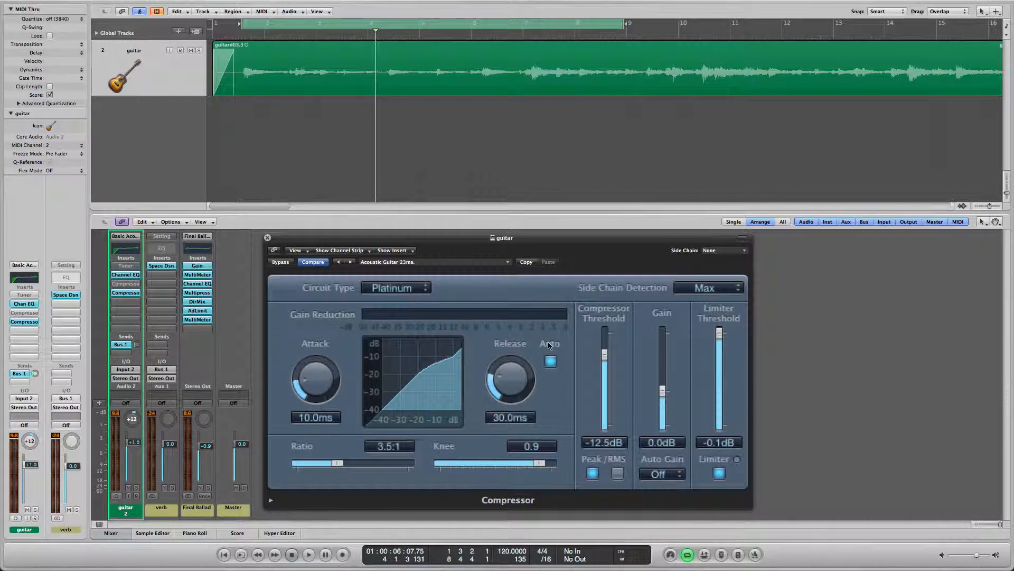
{"action": "left_click_drag", "start_coordinate": [662, 391], "coordinate": [663, 376]}
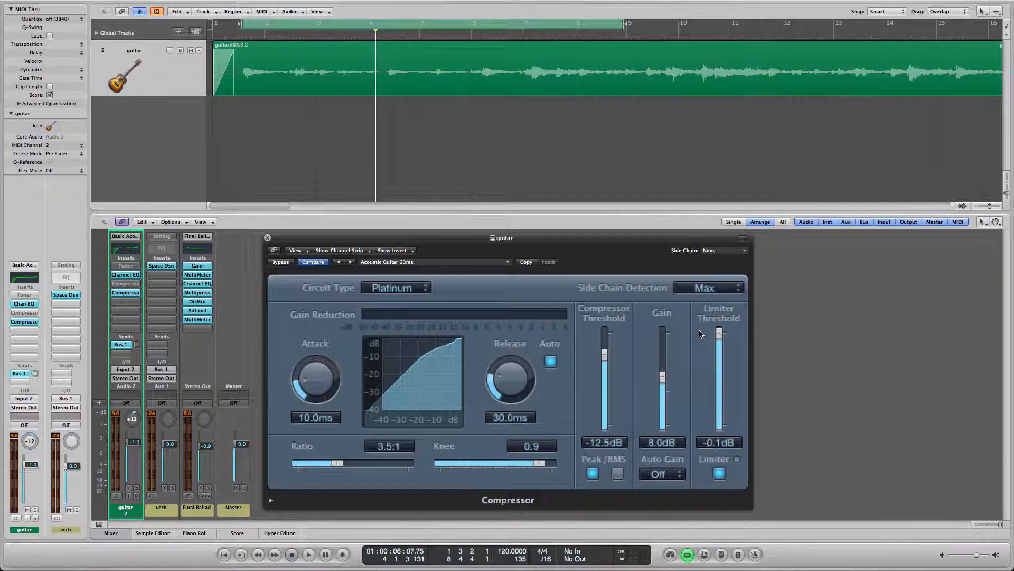
{"action": "mouse_move", "coordinate": [845, 3]}
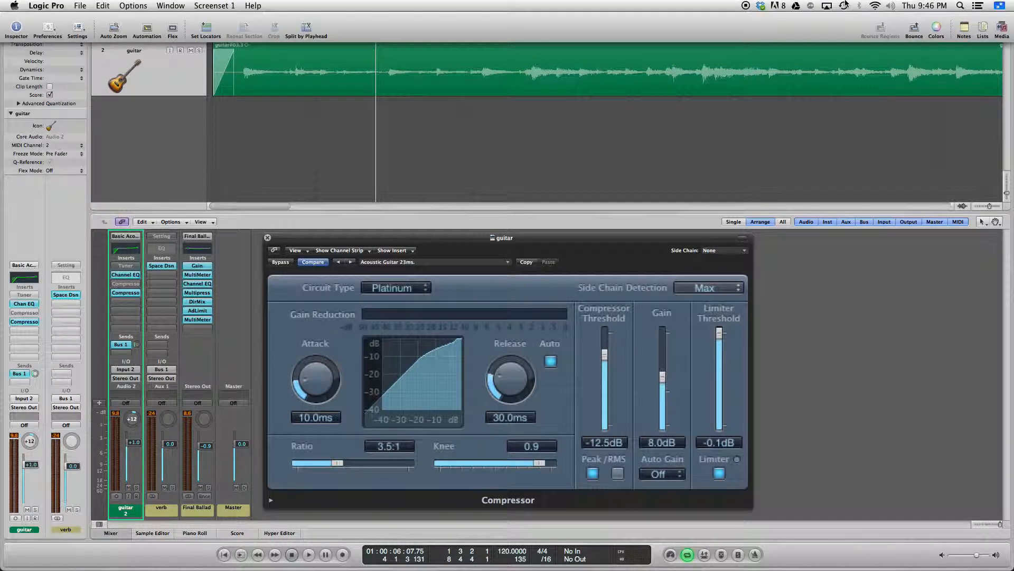